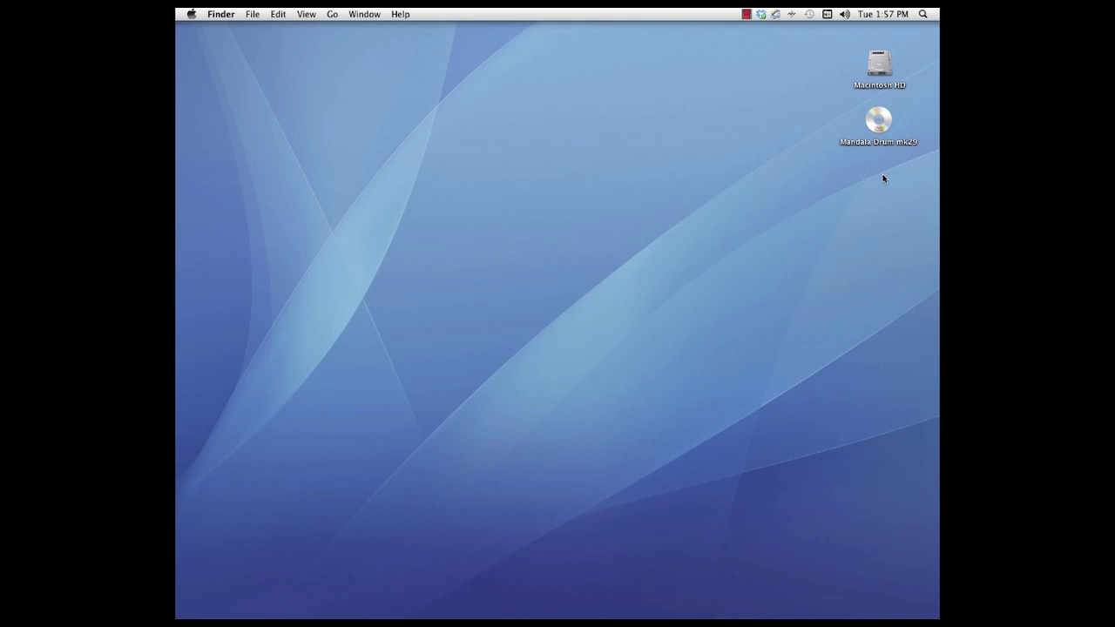
- Copy Beauty v2.9, Mandala mk2.9 Manual and Mandala Virtual Brain v3.0 from the disc's Macintosh folder to the desktop
double_click(878, 127)
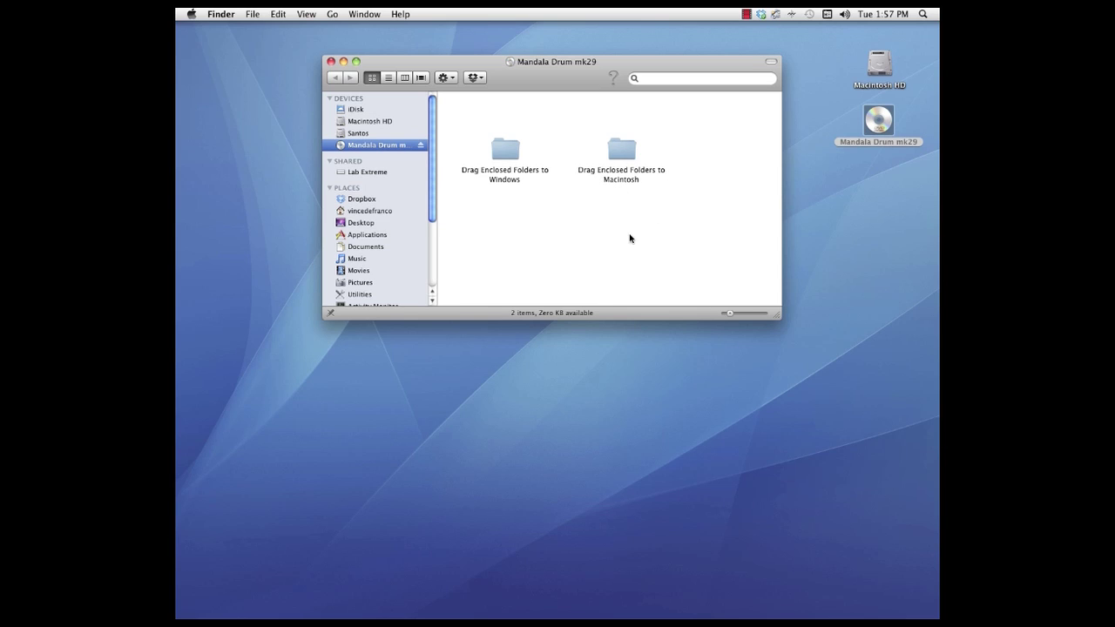
double_click(621, 151)
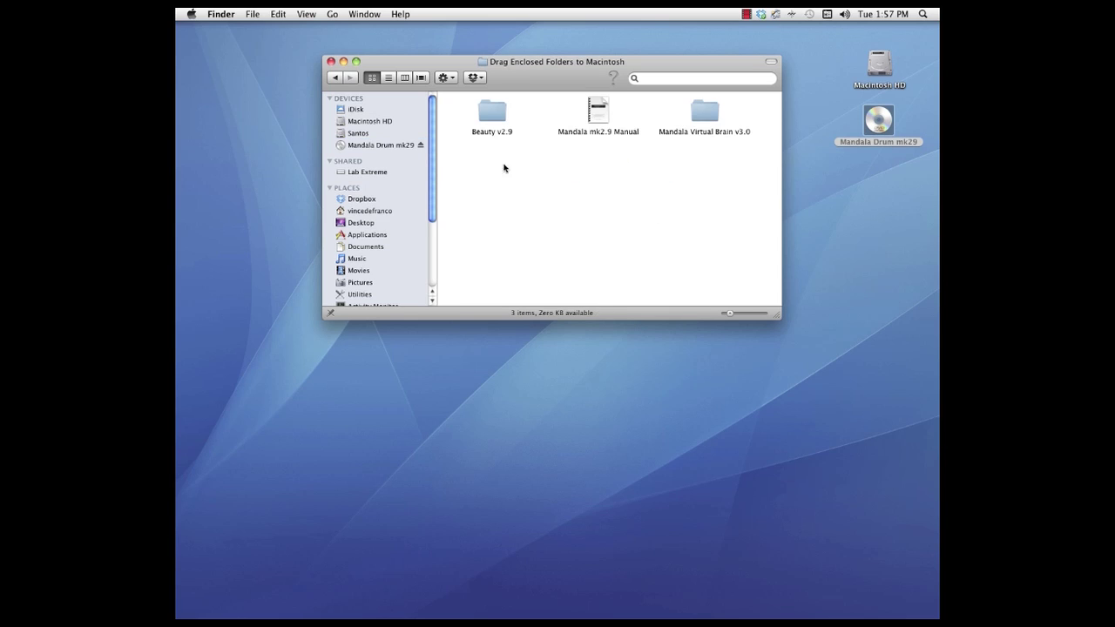
left_click_drag(480, 166, 725, 116)
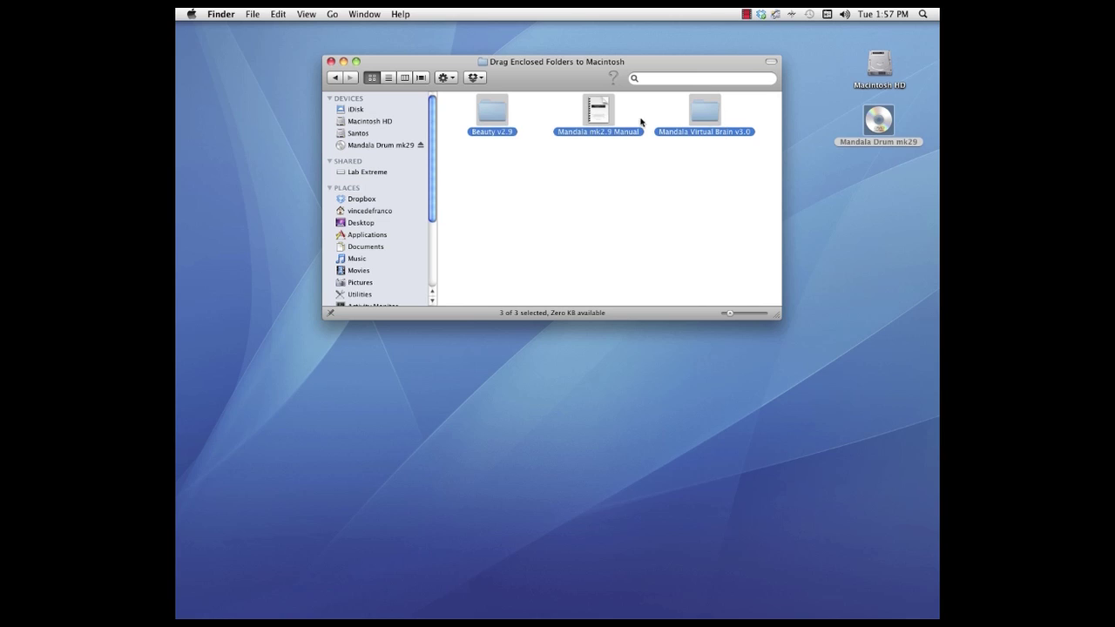
left_click_drag(497, 118, 643, 547)
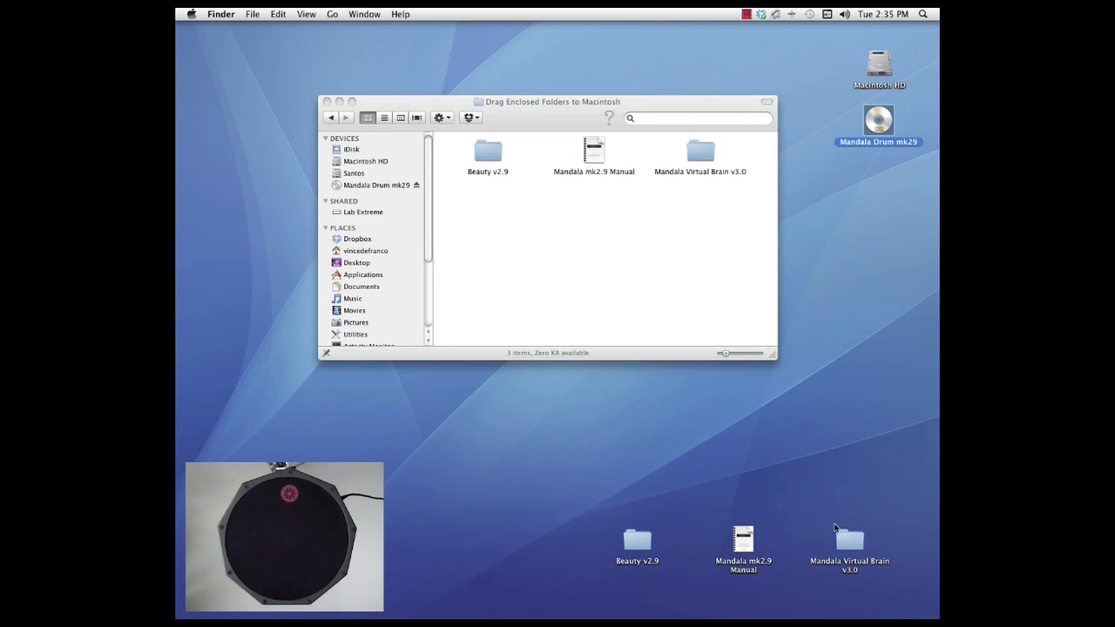
- Close the disc's folder window and eject the Mandala Drum mk29 disc
left_click(327, 101)
right_click(890, 122)
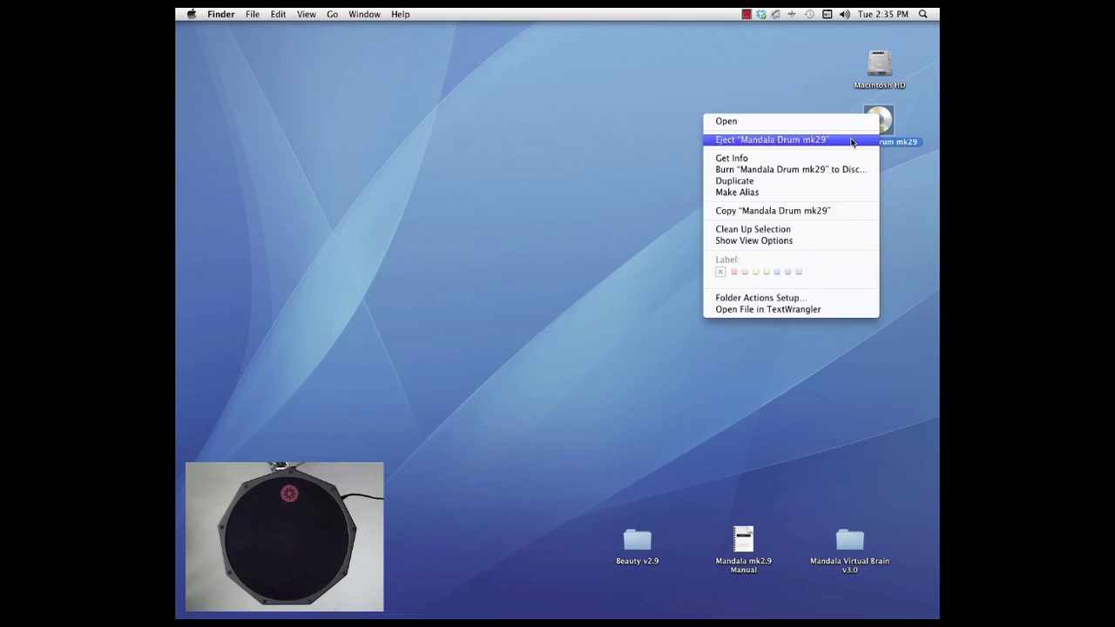
left_click(844, 142)
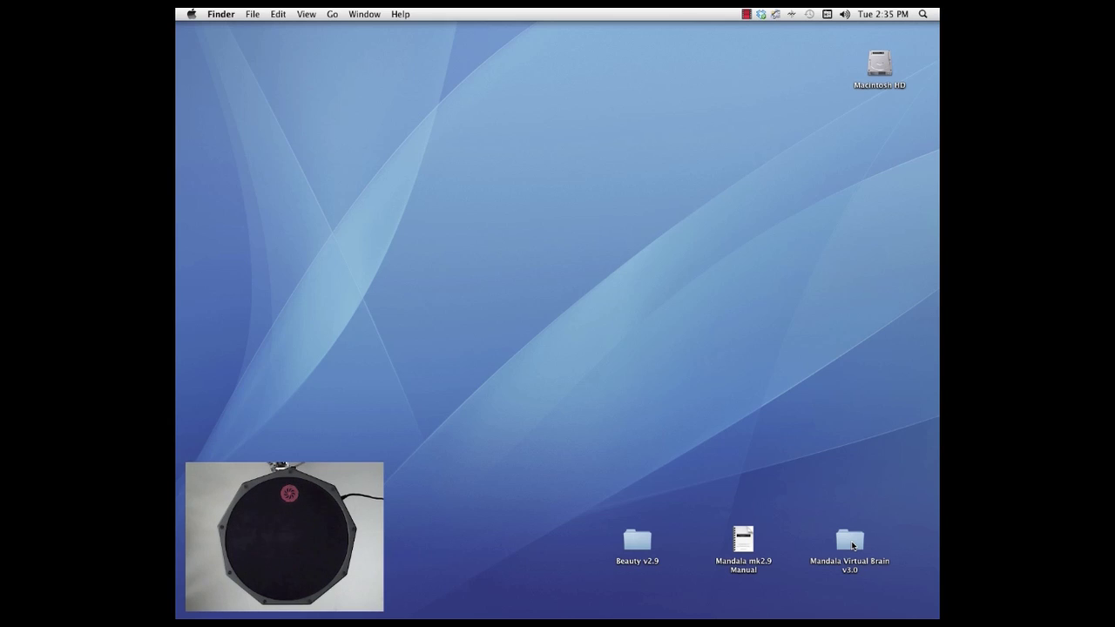
- Launch the Mandala Virtual Brain v3.0 app from the copied desktop folder
double_click(853, 545)
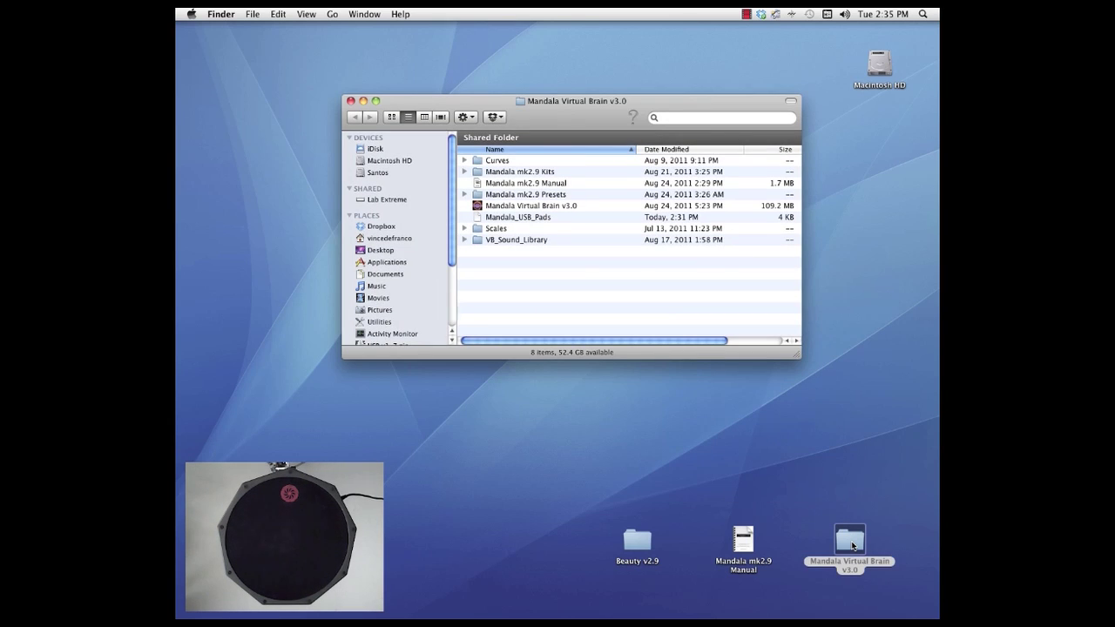
left_click(502, 207)
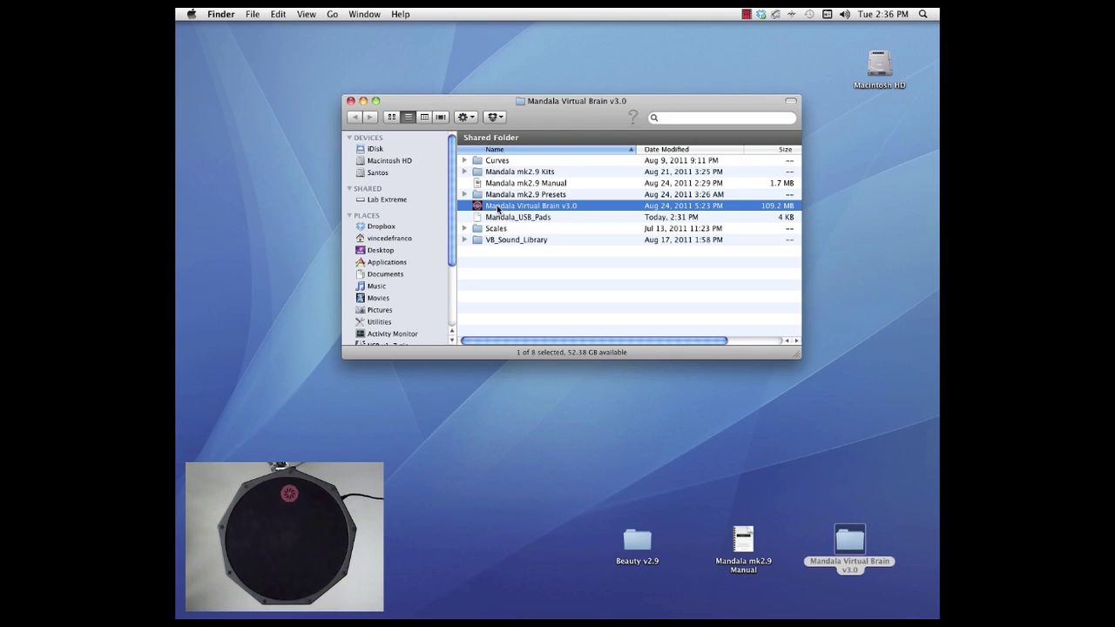
double_click(498, 209)
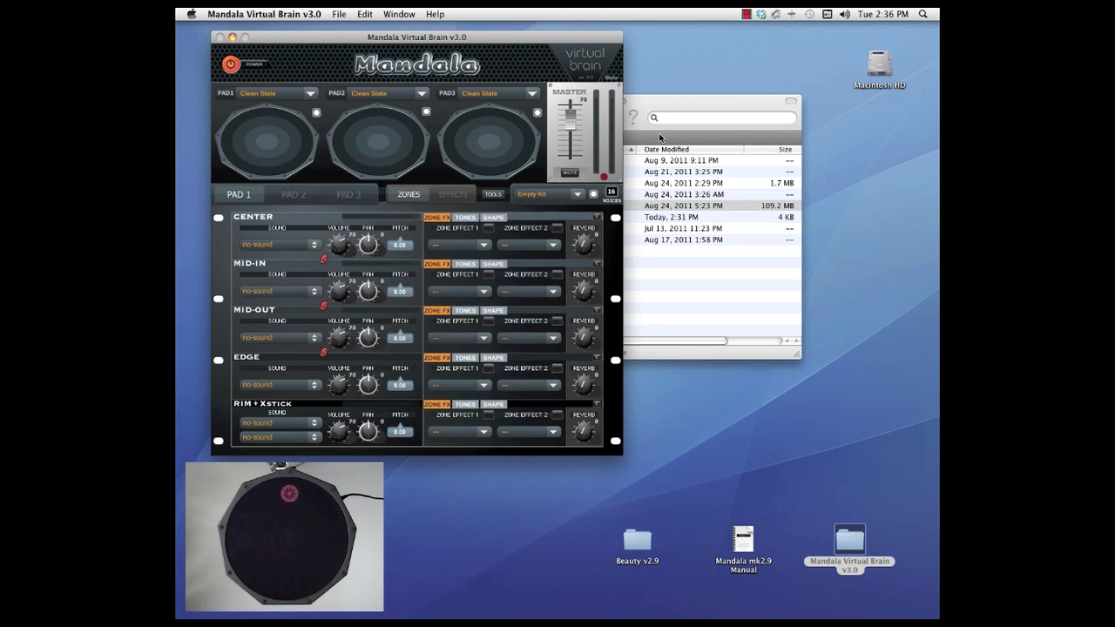
- Close the leftover Finder window and move the Mandala window toward the screen centre
left_click(653, 108)
left_click(351, 101)
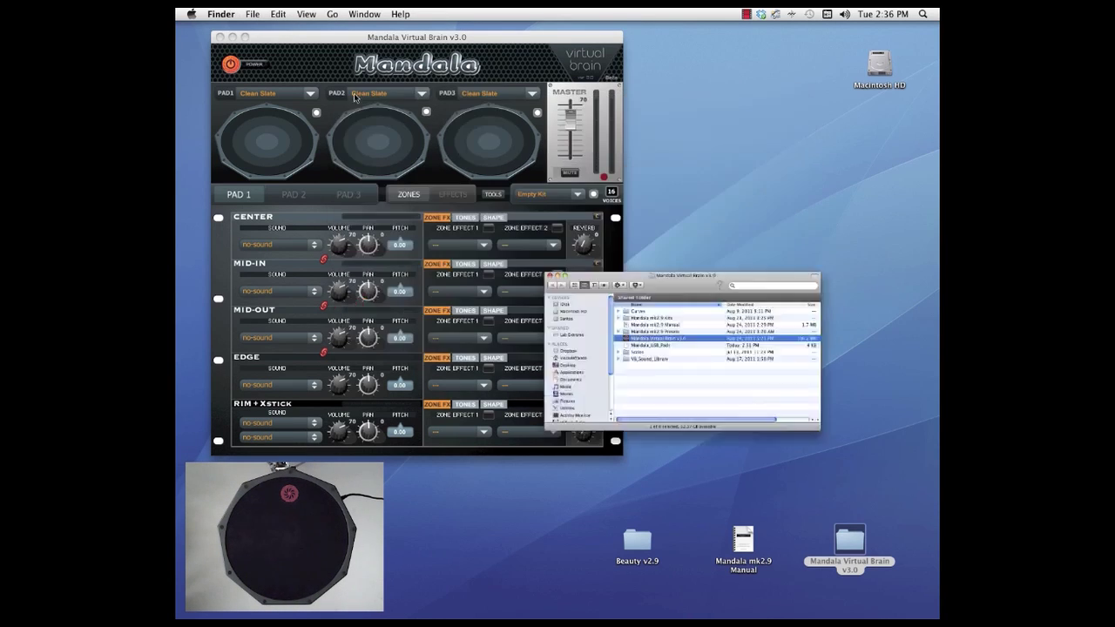
left_click_drag(344, 37, 542, 55)
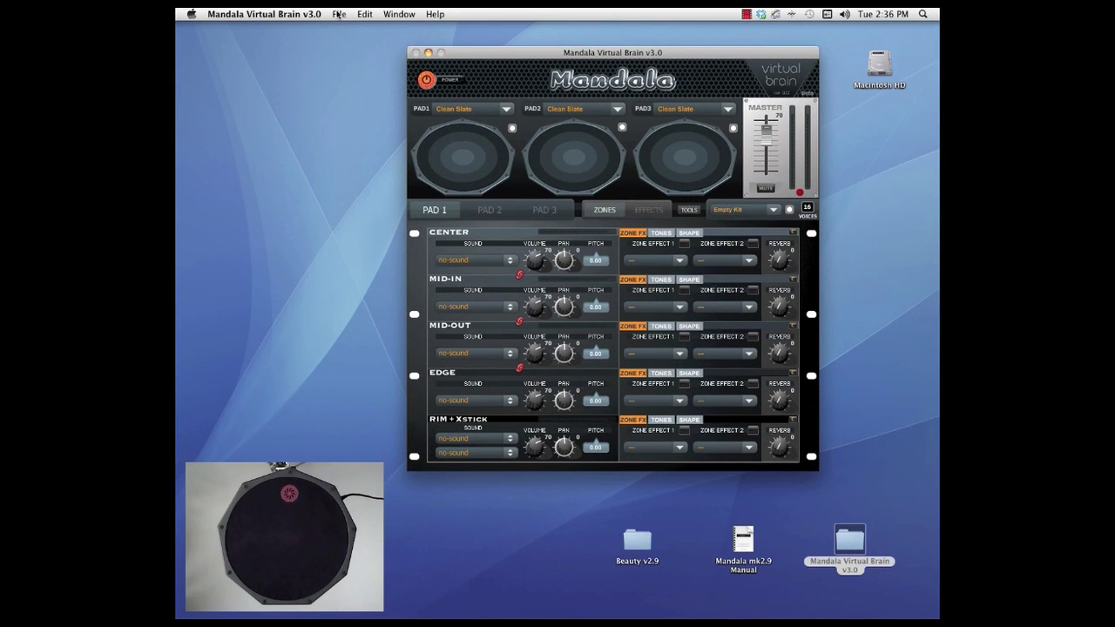
- In the Audio/Pad Driver Window, assign PAD 1 to MandalaDrum2848 and switch it on
left_click(338, 14)
left_click(372, 93)
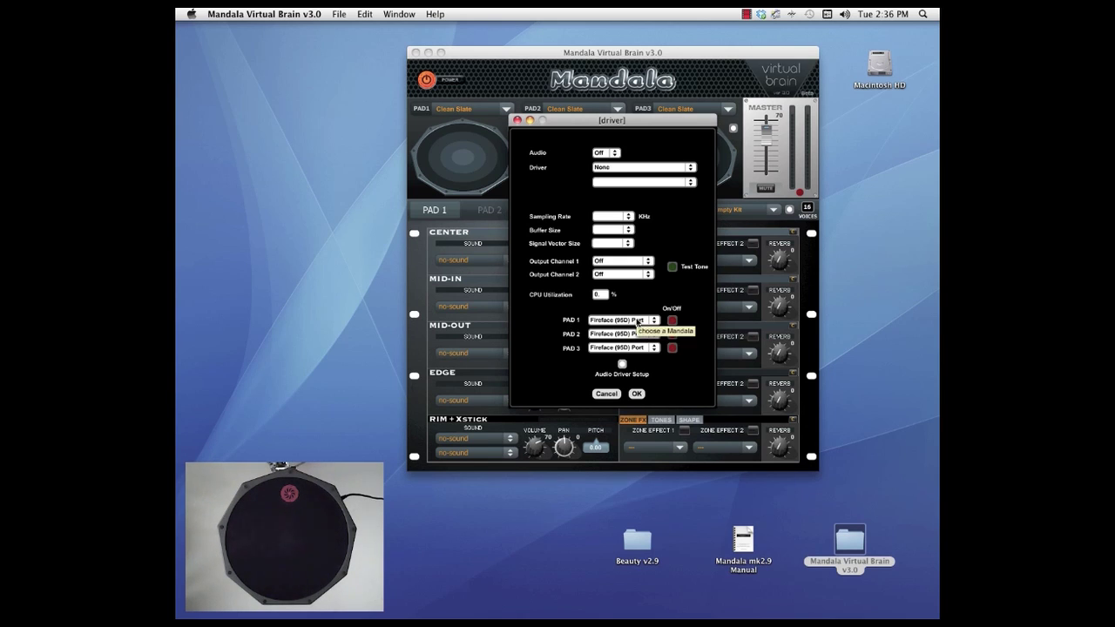
left_click(637, 321)
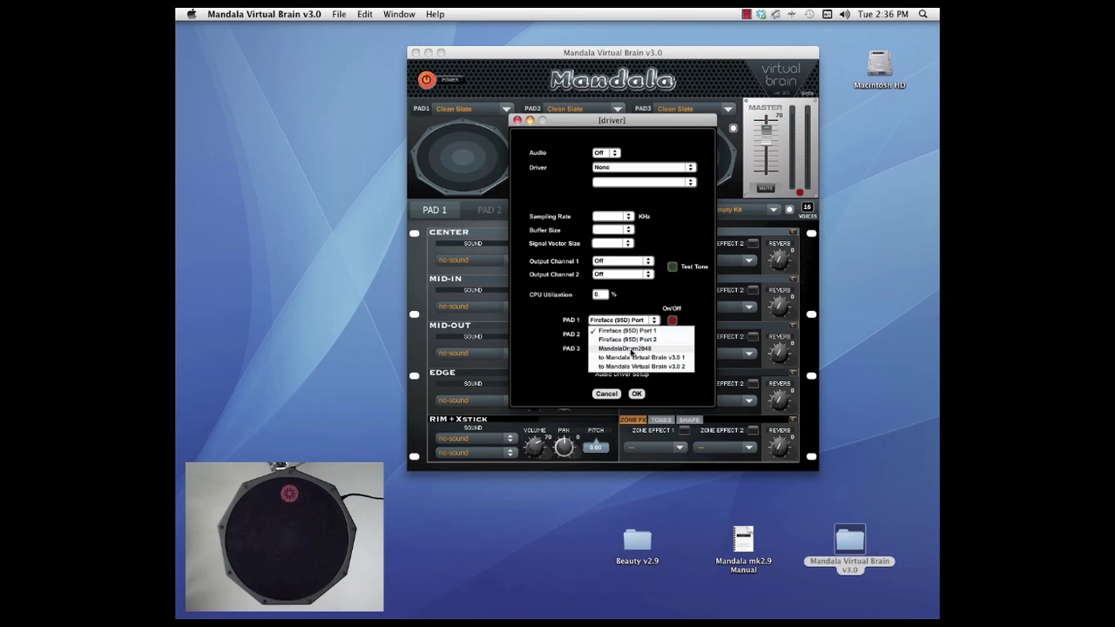
left_click(633, 349)
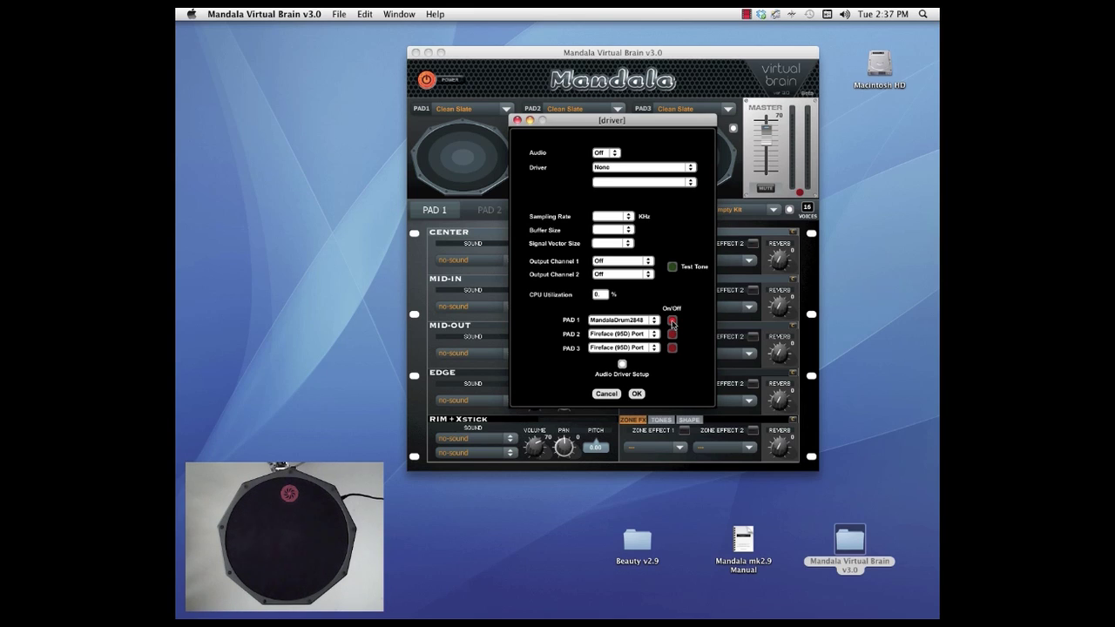
left_click(671, 323)
- Turn audio on with the CoreAudio Fireface 400 (95D) driver
left_click(617, 154)
left_click(614, 168)
left_click(633, 167)
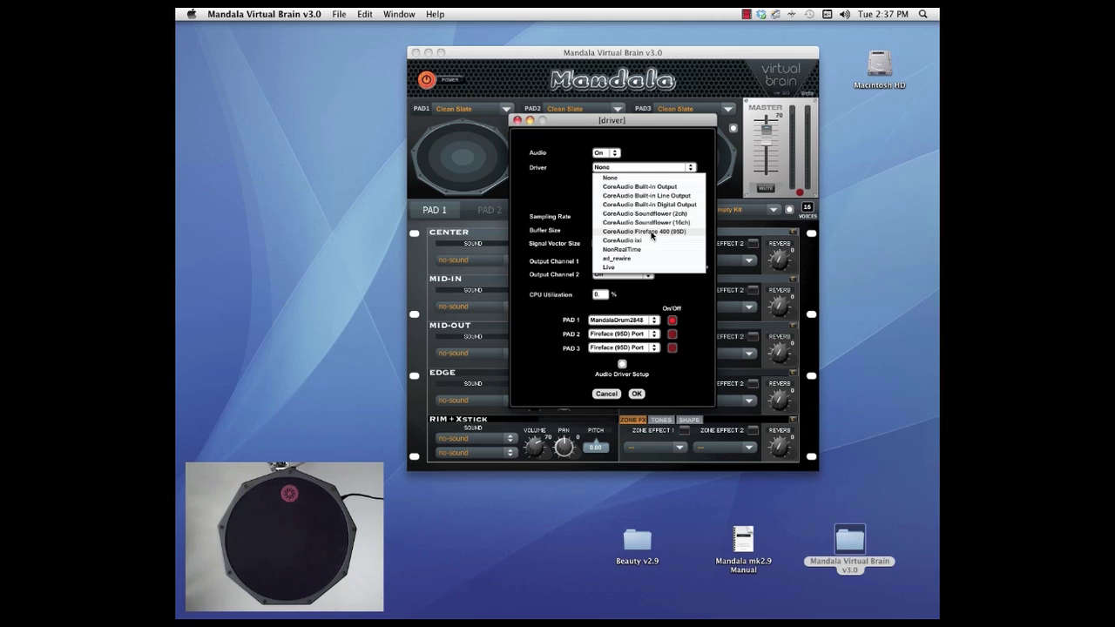
left_click(652, 232)
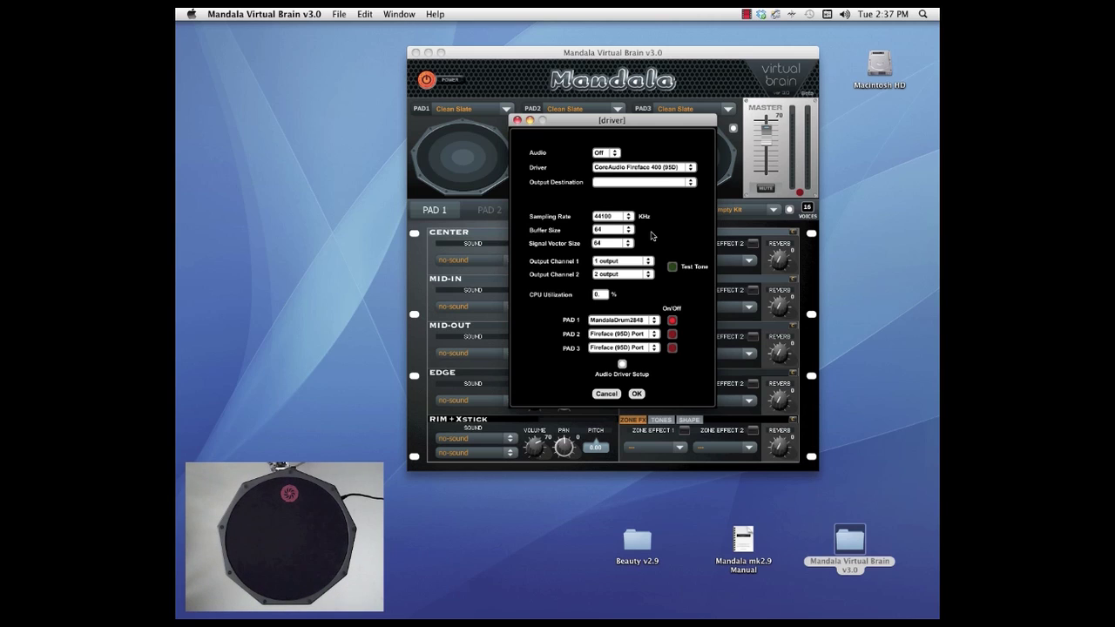
- Set sampling rate 44100, buffer size 64 and signal vector size 64
left_click(611, 218)
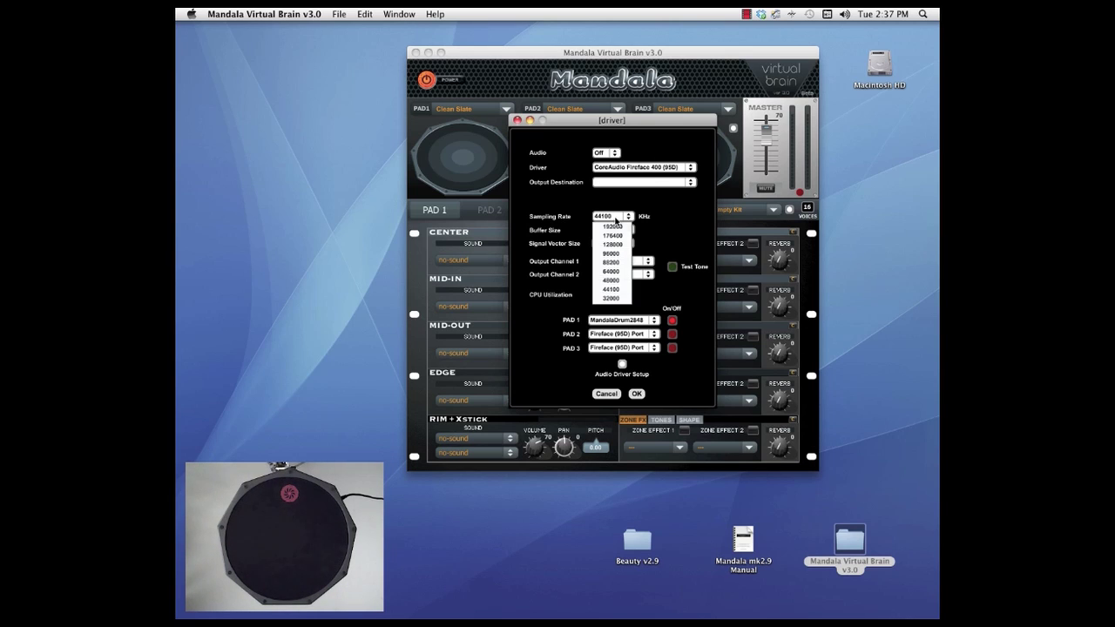
left_click(616, 290)
left_click(620, 230)
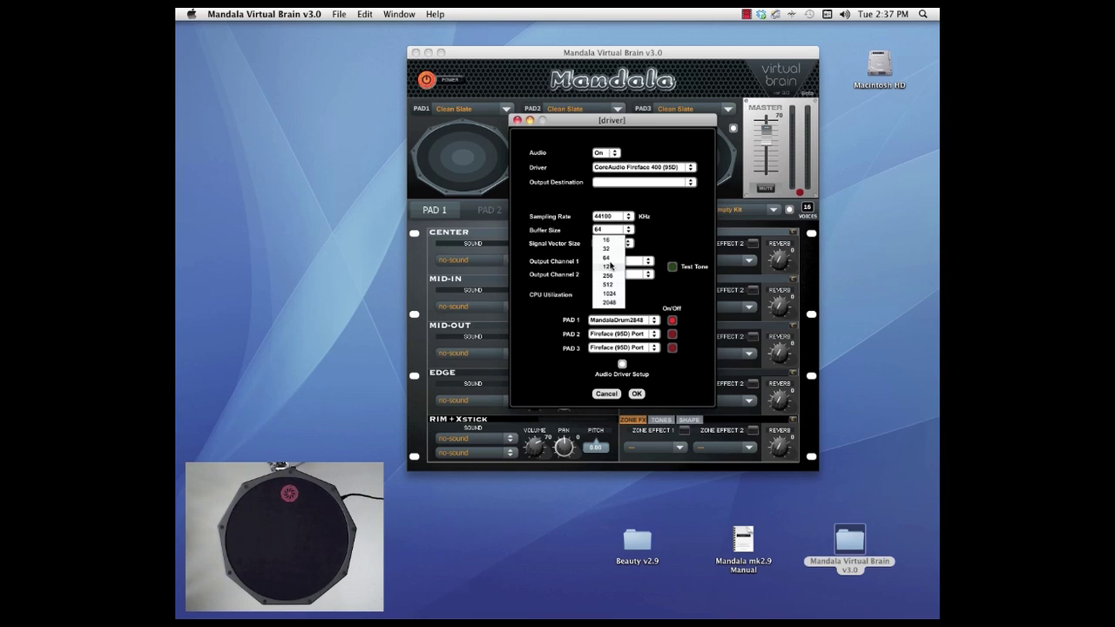
left_click(607, 258)
left_click(621, 243)
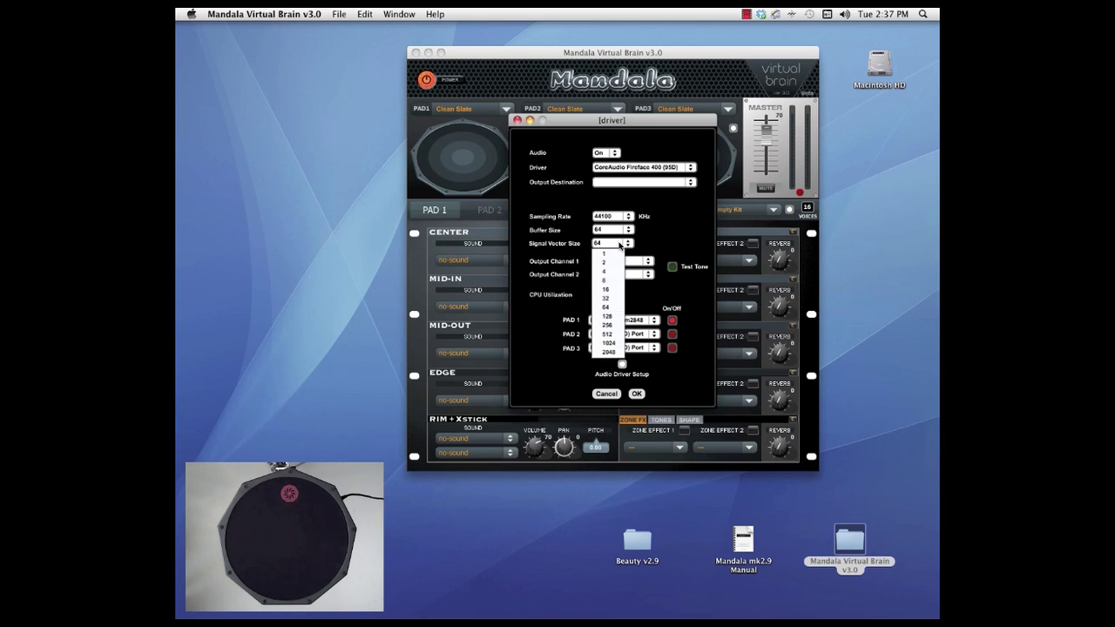
left_click(613, 307)
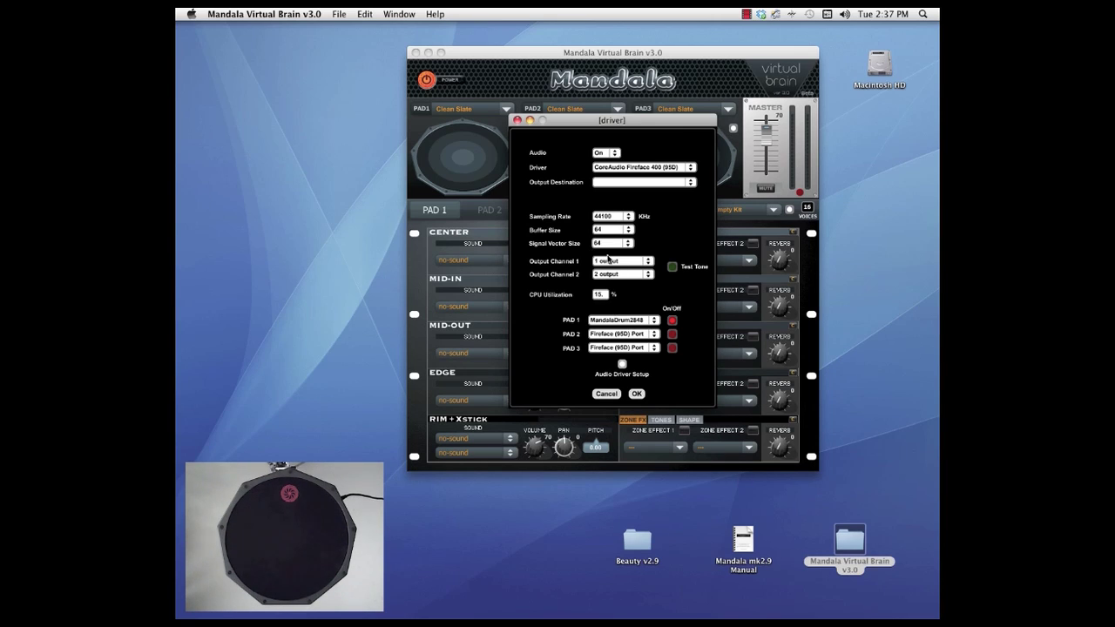
- Route output channels to outputs 1 and 2 and toggle the test tone
left_click(636, 264)
left_click(626, 282)
left_click(628, 275)
left_click(622, 306)
left_click(674, 271)
- Confirm the CoreAudio Fireface 400 (95D) driver settings with OK and close the driver window
left_click(635, 393)
left_click(518, 121)
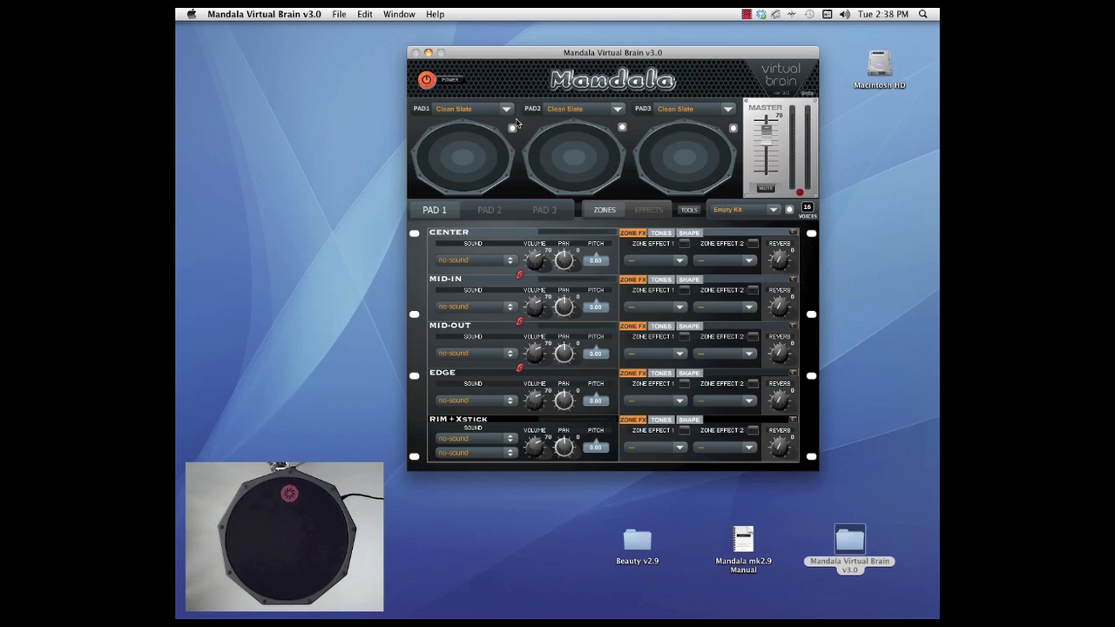